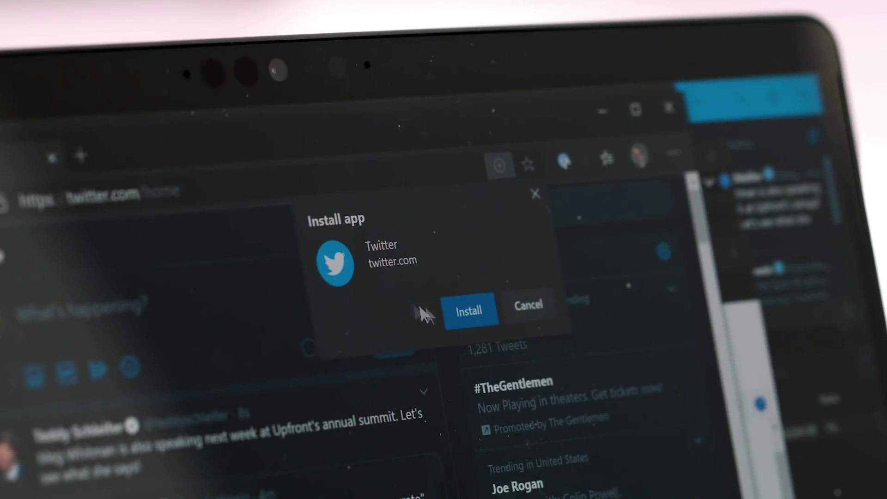
Install Twitter as a standalone Edge app from the Install app dialog.
click(461, 310)
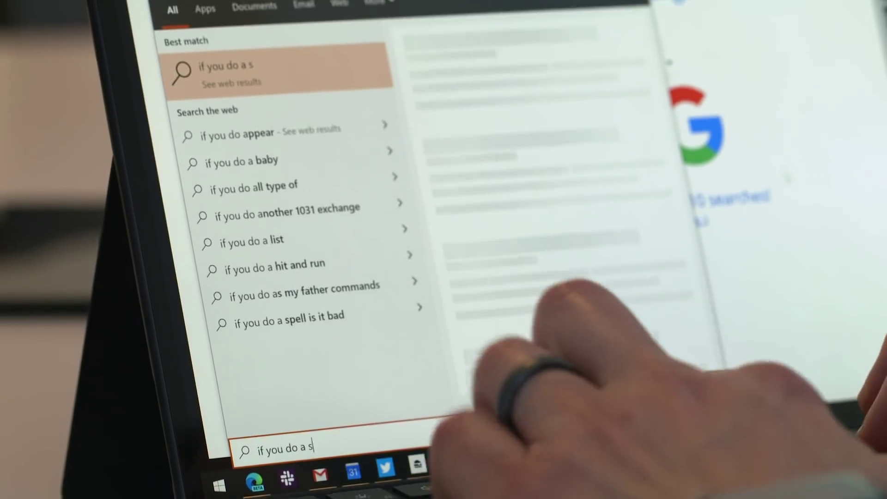
text(tart menu search)
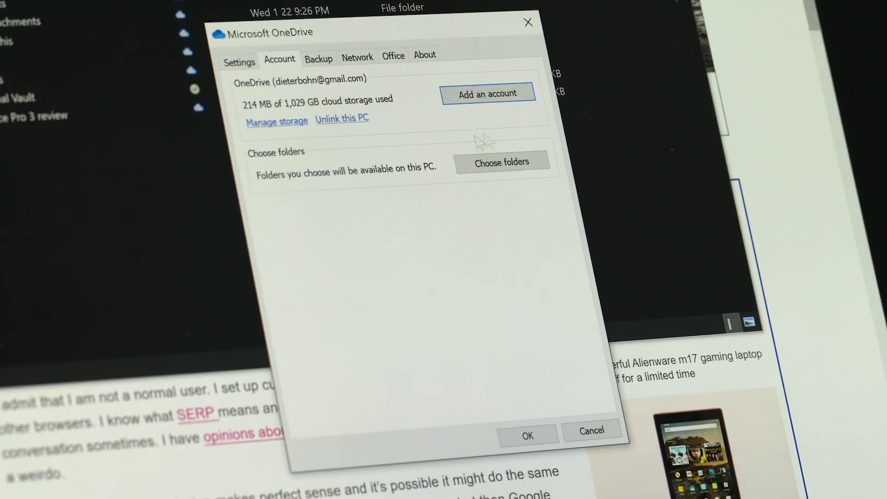
Switch to the Settings tab of OneDrive to review the general sync options.
click(192, 59)
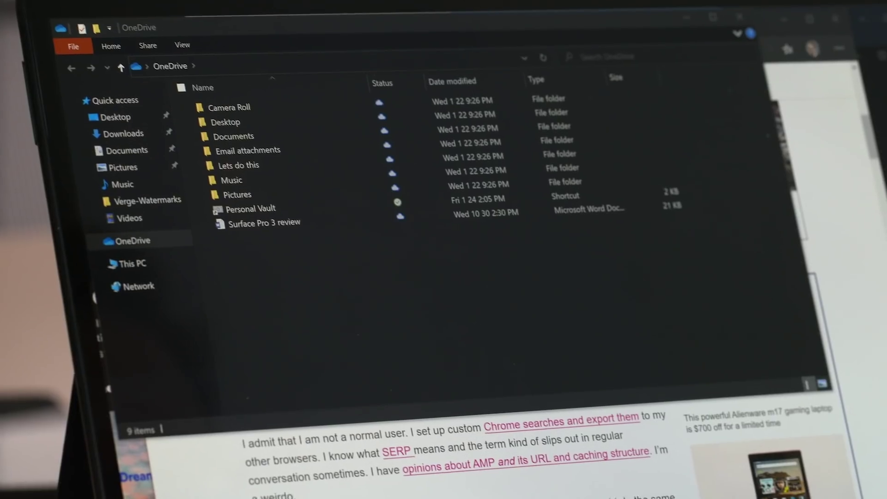